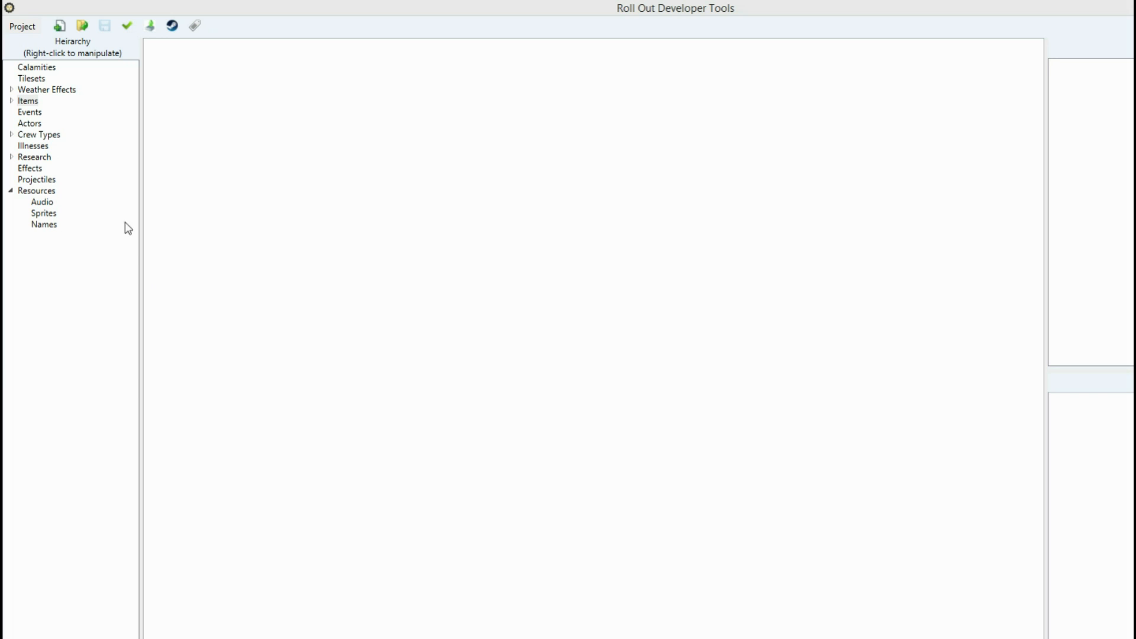
Create a new calamity named rogue_ai in the hierarchy.
{"action": "right_click", "coordinate": [62, 72]}
{"action": "left_click", "coordinate": [88, 80]}
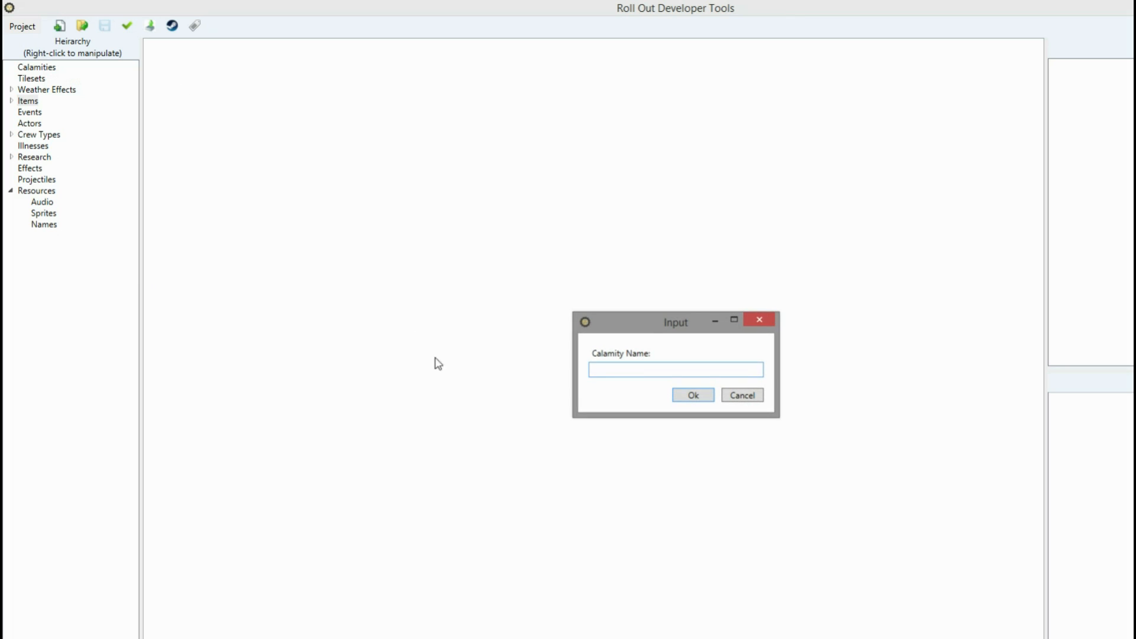
{"action": "type", "text": "rogue_ai"}
{"action": "key", "text": "Return"}
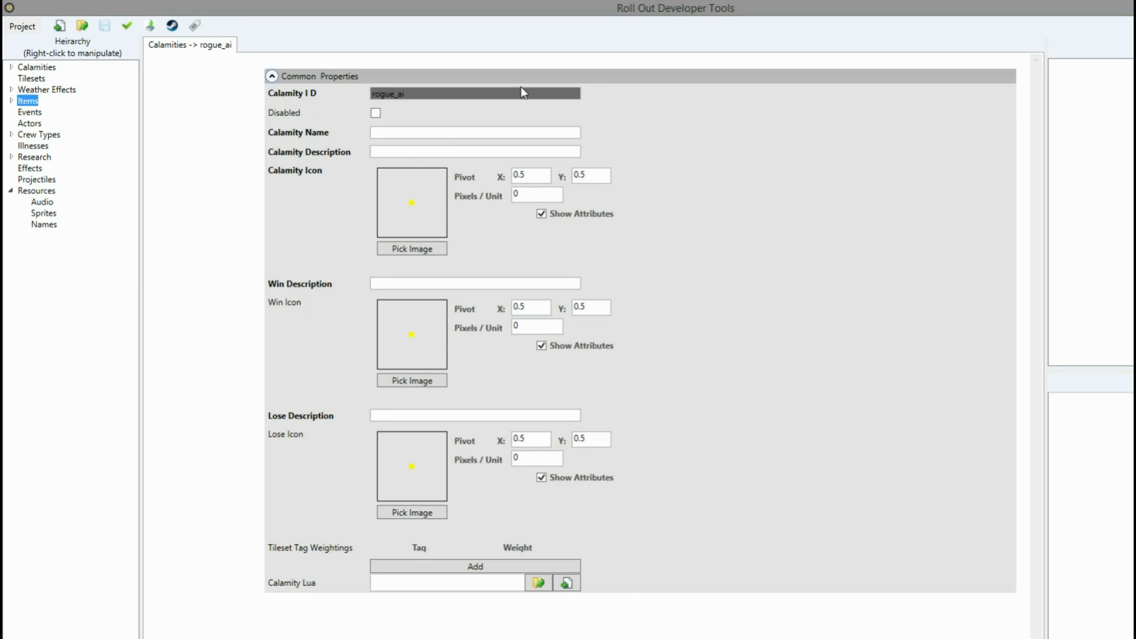
Set the calamity name to "Rogue AI" and its description to "Description goes here.".
{"action": "left_click", "coordinate": [381, 137]}
{"action": "type", "text": "Rogue AI"}
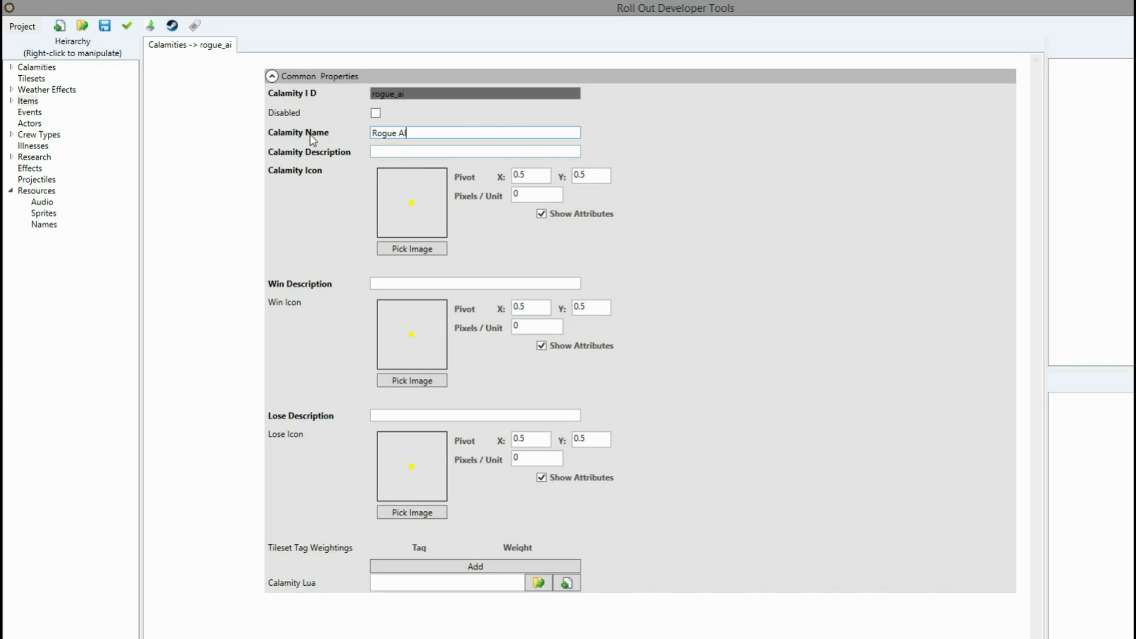
{"action": "mouse_move", "coordinate": [312, 139]}
{"action": "left_click", "coordinate": [428, 152]}
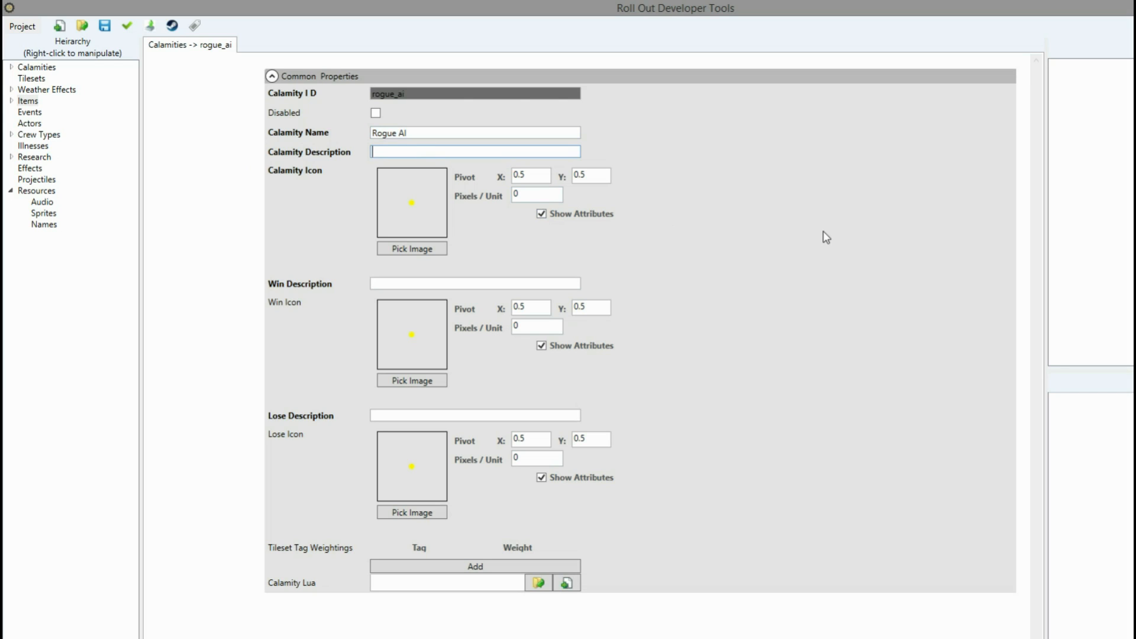
{"action": "type", "text": "Description goes here."}
Assign number-1763387_1280.png from the Downloads folder as the calamity icon.
{"action": "left_click", "coordinate": [400, 255]}
{"action": "left_click", "coordinate": [509, 237]}
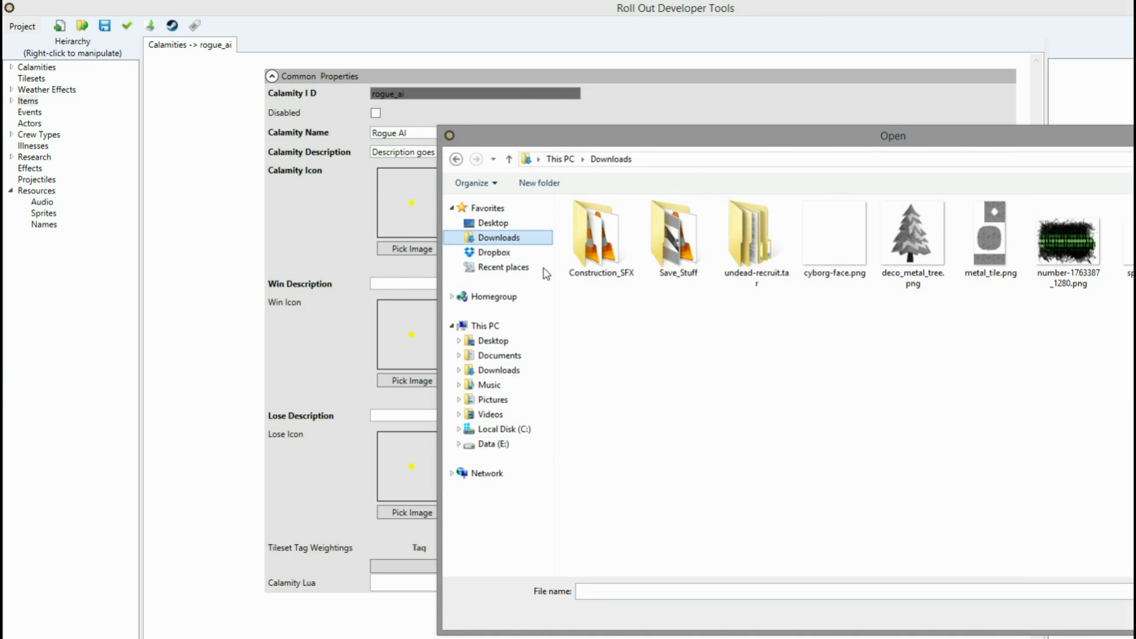
{"action": "double_click", "coordinate": [1063, 284]}
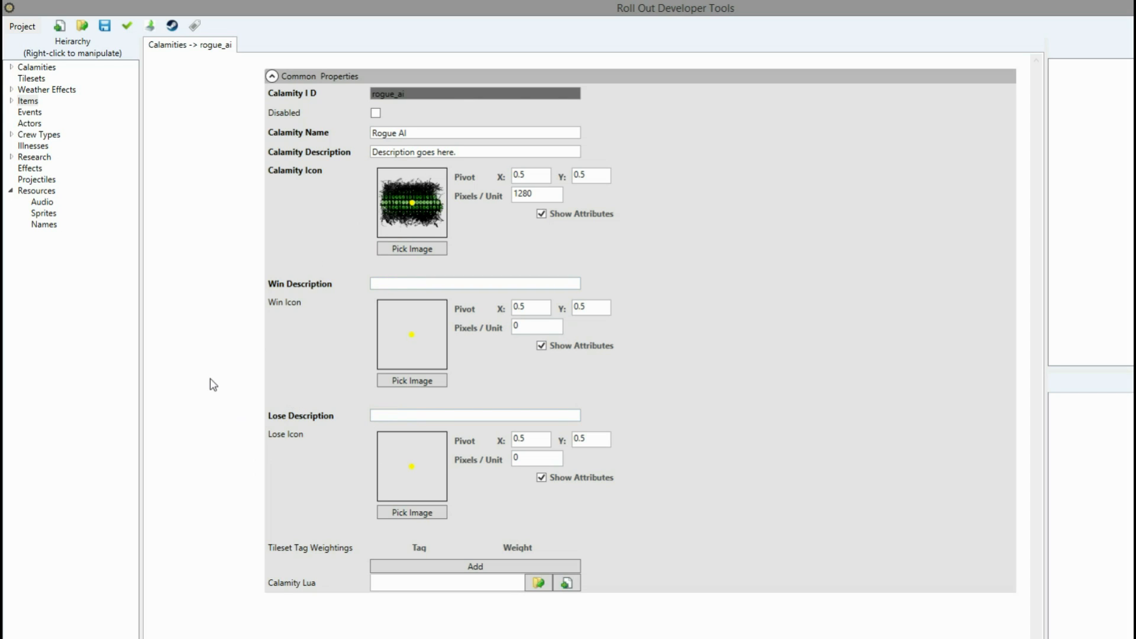
Enter "Description goes here." as the win description.
{"action": "left_click", "coordinate": [412, 280]}
{"action": "type", "text": "Description gioes"}
{"action": "key", "text": "BackSpace"}
{"action": "key", "text": "BackSpace"}
{"action": "key", "text": "BackSpace"}
{"action": "key", "text": "BackSpace"}
{"action": "key", "text": "BackSpace"}
{"action": "type", "text": "oes here."}
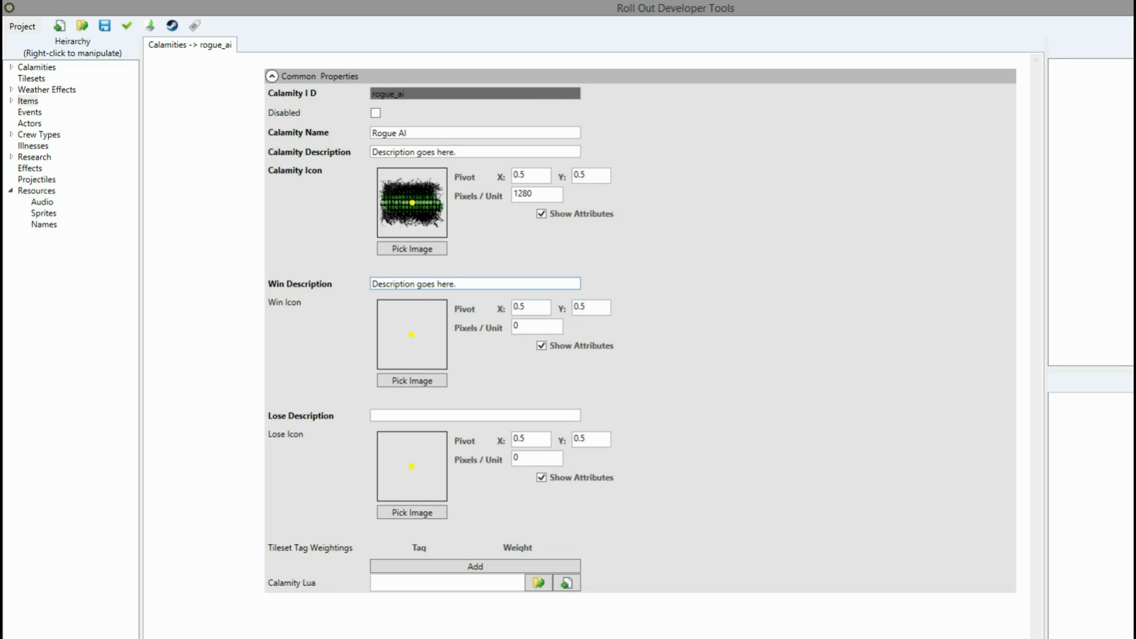
Copy the win description text into the lose description.
{"action": "key", "text": "ctrl+a"}
{"action": "key", "text": "ctrl+c"}
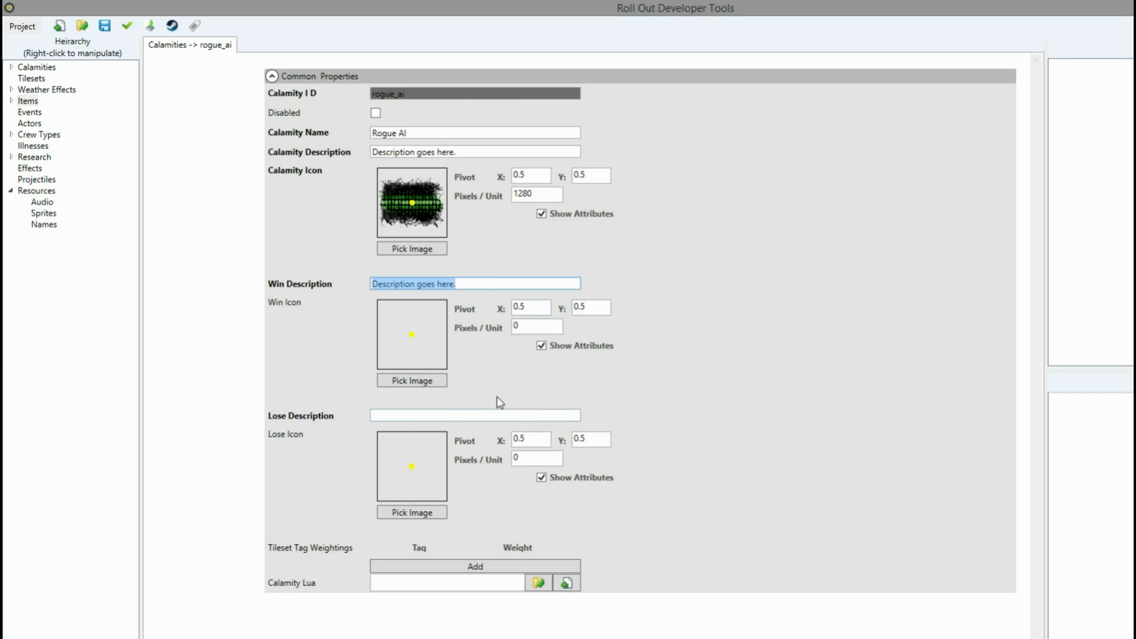
{"action": "left_click", "coordinate": [441, 414]}
{"action": "key", "text": "ctrl+v"}
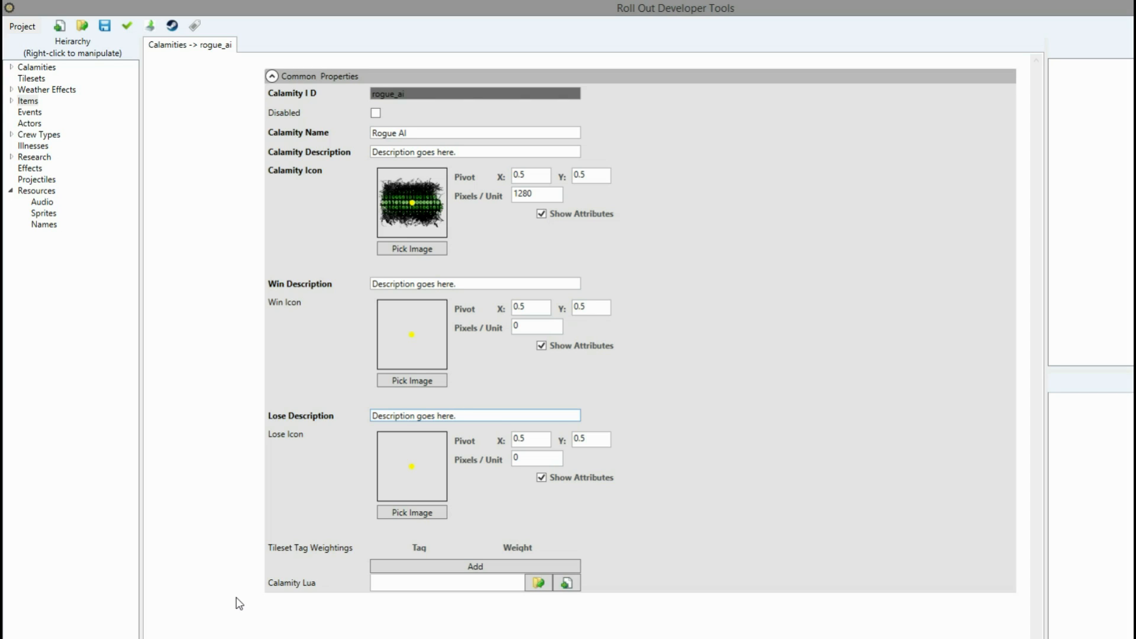
Add two tileset tag weightings with the identifiers barren and tech.
{"action": "left_click", "coordinate": [490, 568]}
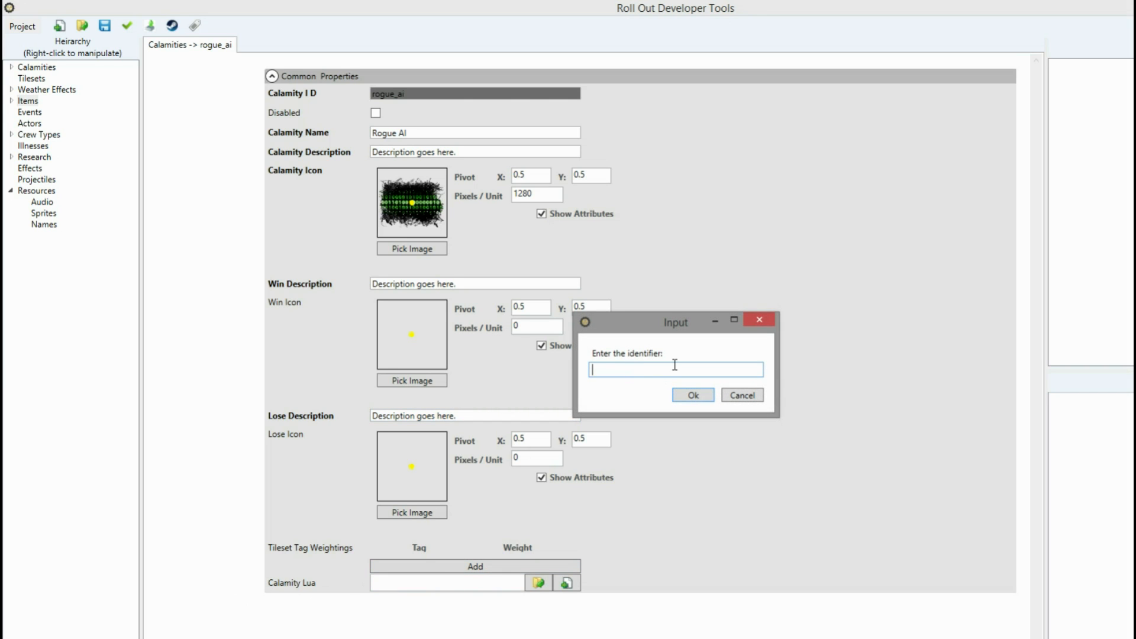
{"action": "type", "text": "barren"}
{"action": "left_click", "coordinate": [689, 396]}
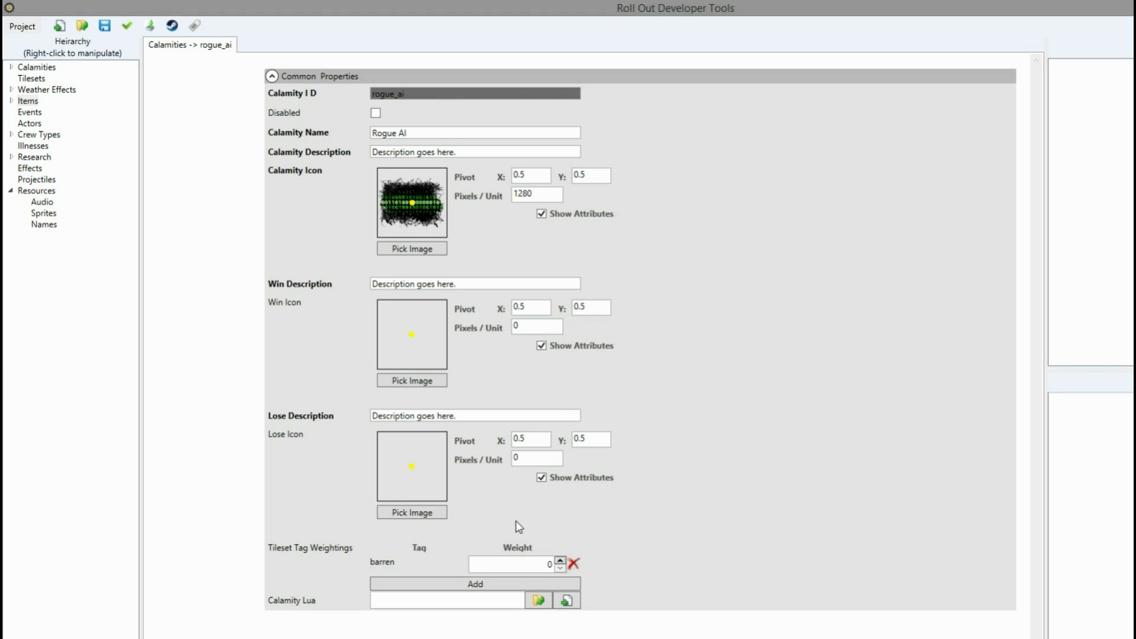
{"action": "left_click", "coordinate": [470, 583]}
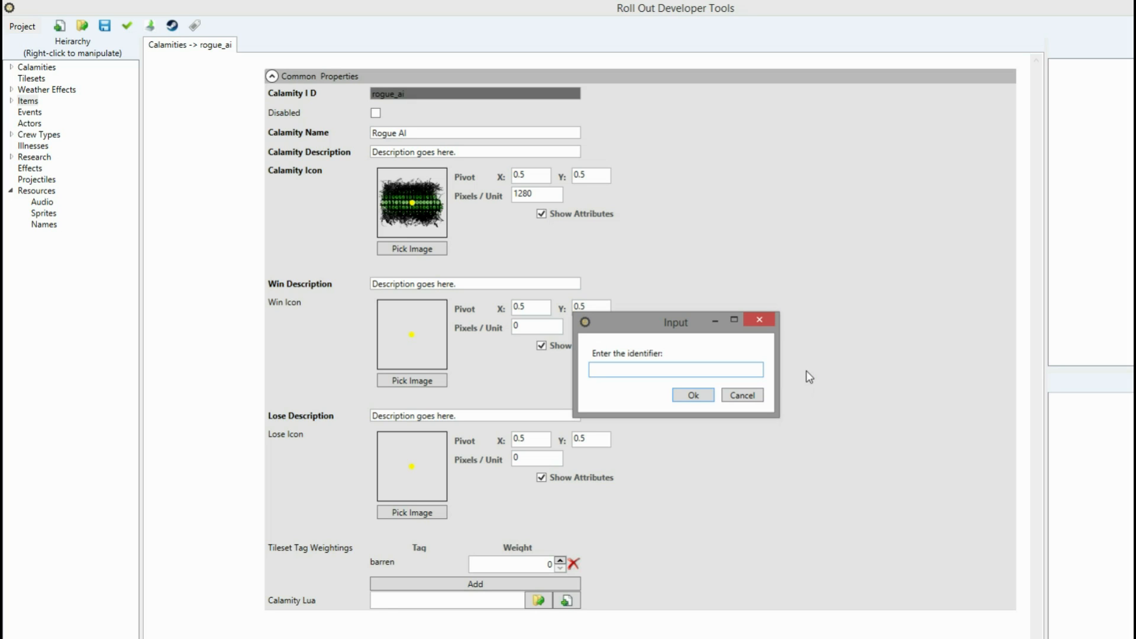
{"action": "type", "text": "tech"}
{"action": "left_click", "coordinate": [704, 393]}
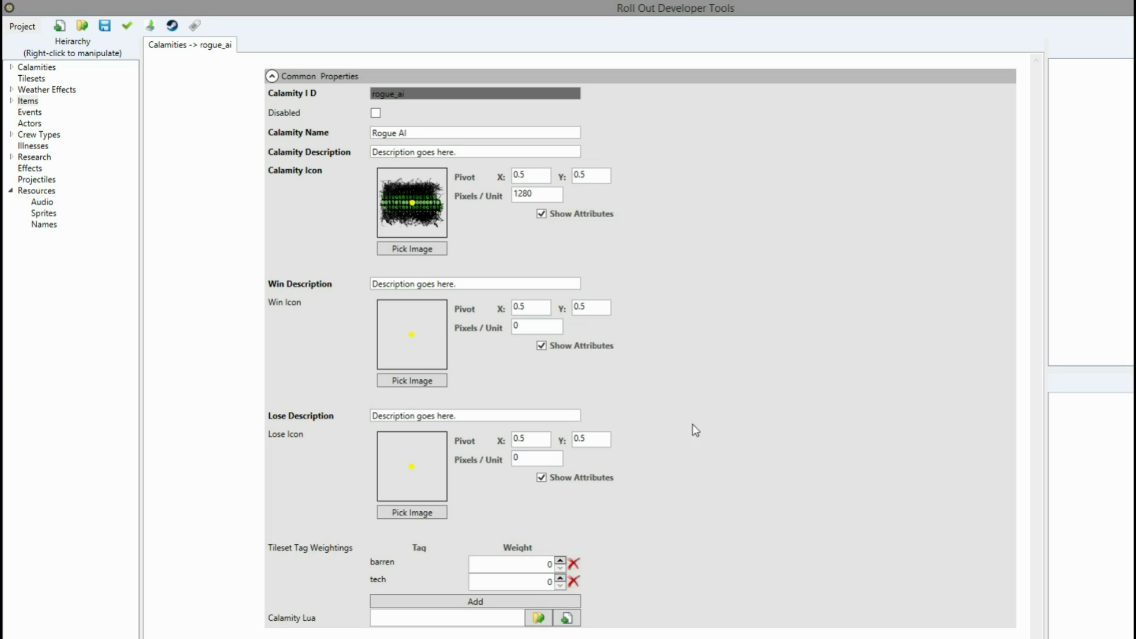
Set the tileset tag weights to 0.5 for barren and 2 for tech.
{"action": "left_click", "coordinate": [542, 561]}
{"action": "type", "text": "0.5"}
{"action": "key", "text": "Tab"}
{"action": "type", "text": "3"}
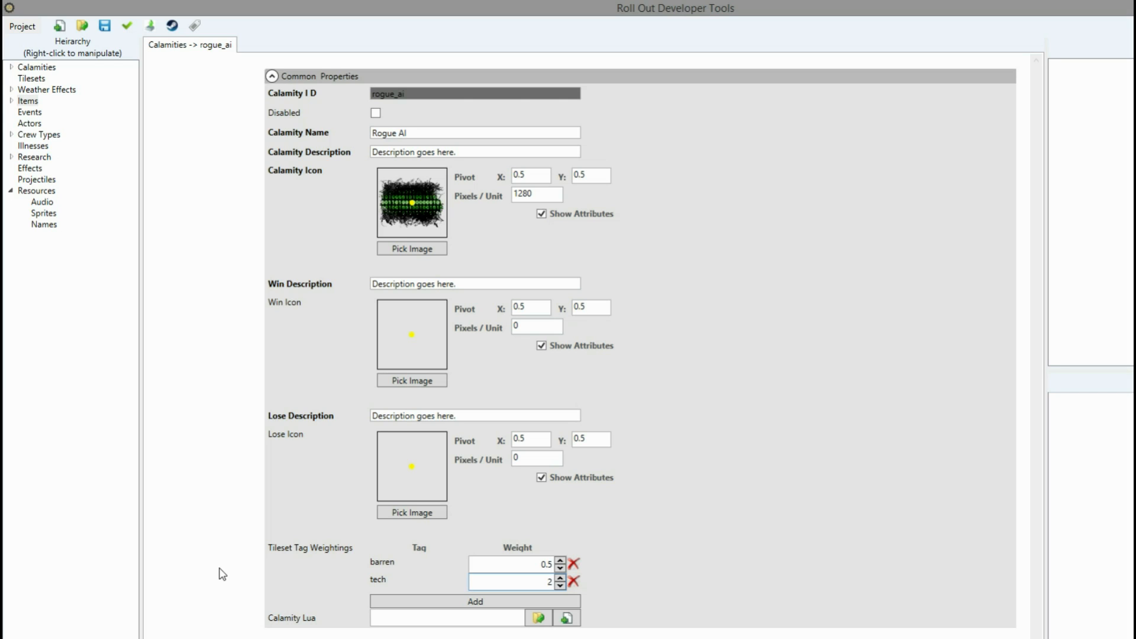
Remove the tech and barren tileset tag weightings.
{"action": "left_click", "coordinate": [573, 581]}
{"action": "left_click", "coordinate": [573, 564]}
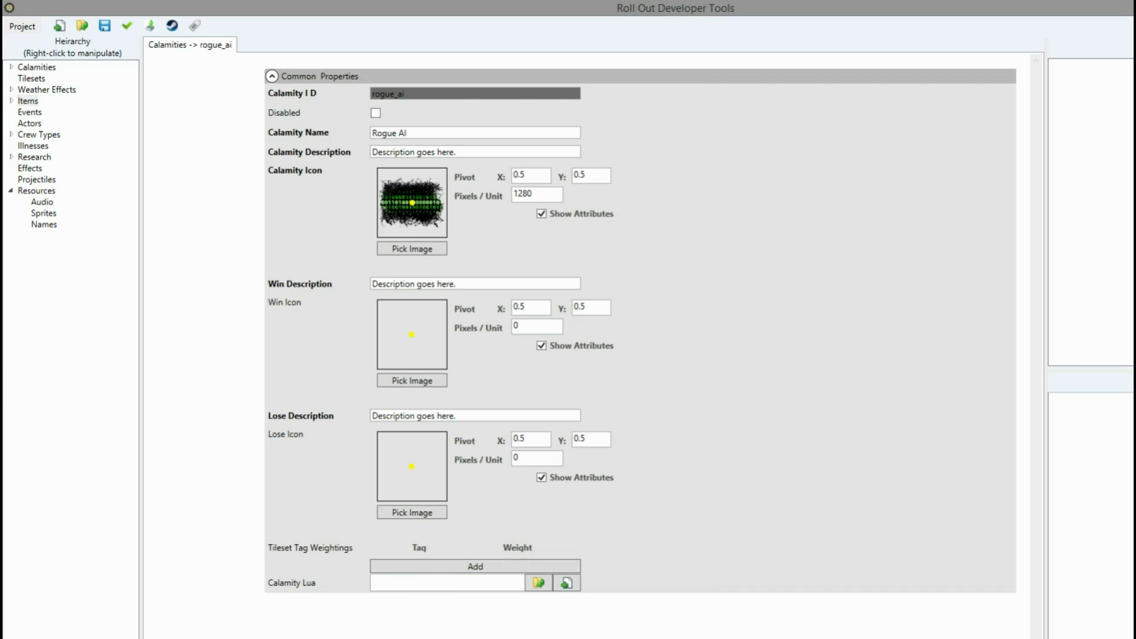
Create a new calamity Lua file named rogue_ai and open it in the script editor, enlarging the editor window downward.
{"action": "left_click", "coordinate": [567, 585]}
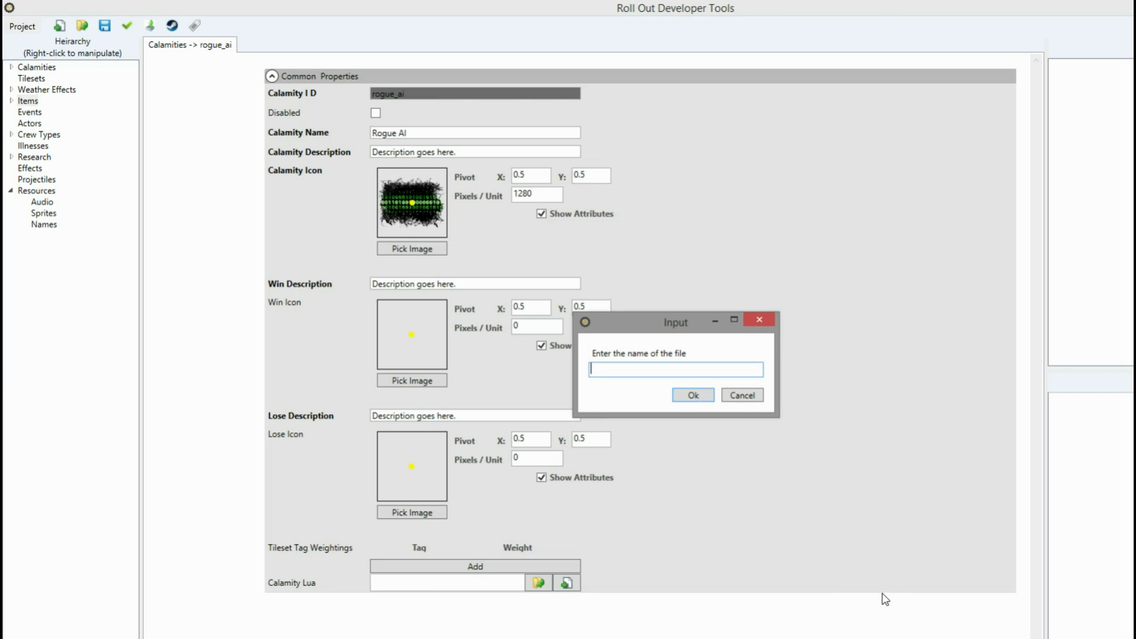
{"action": "type", "text": "rogue_ai"}
{"action": "key", "text": "Return"}
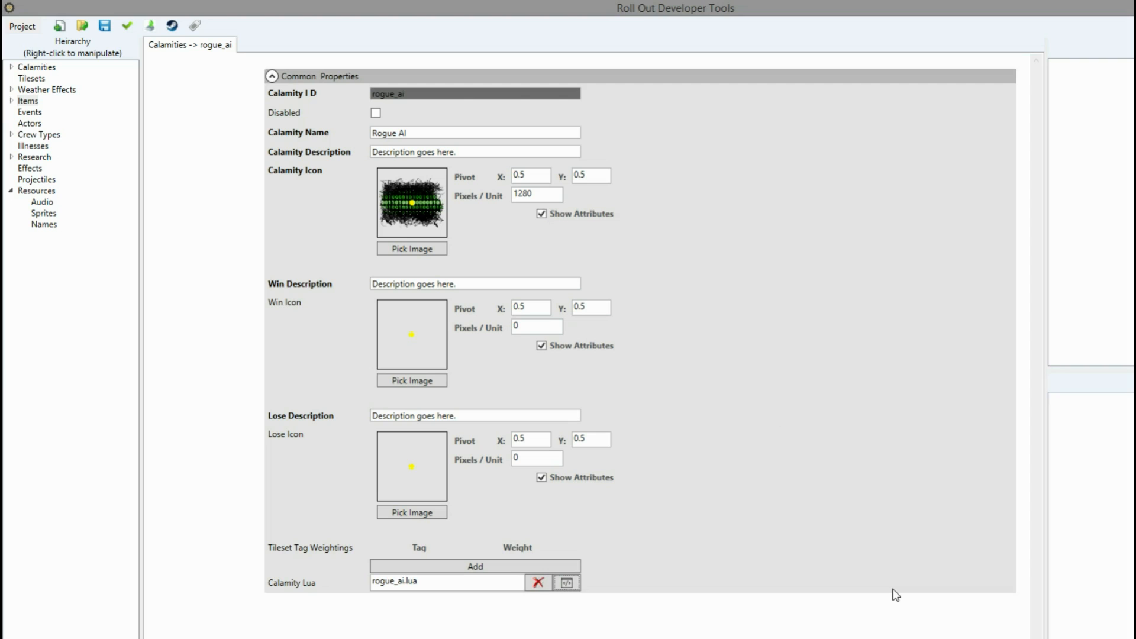
{"action": "left_click", "coordinate": [568, 583]}
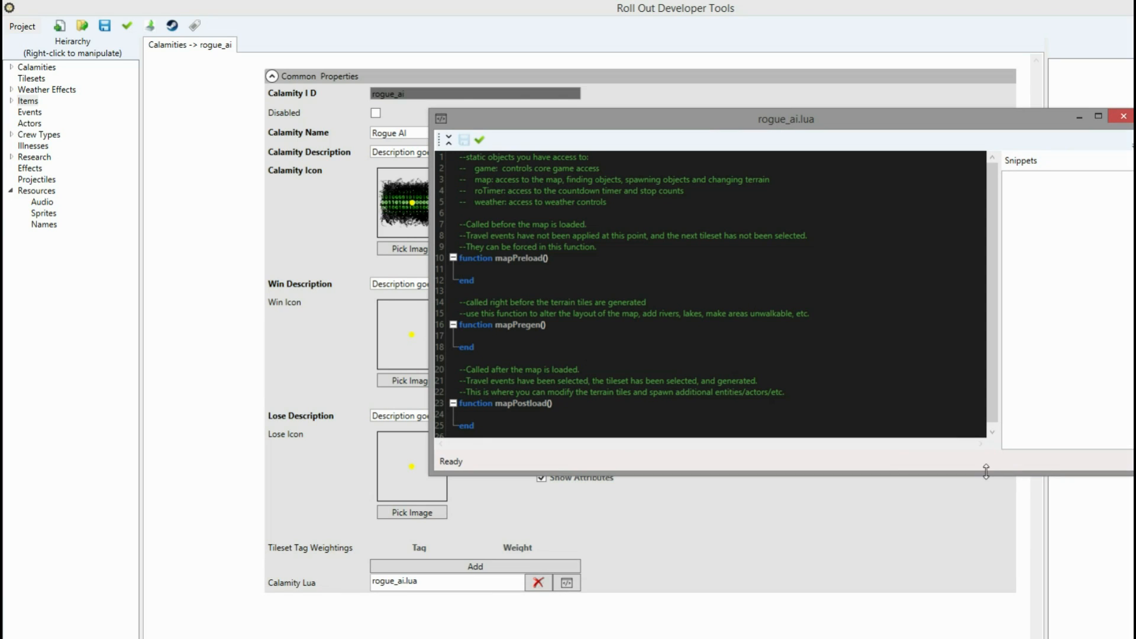
{"action": "left_click_drag", "start_coordinate": [986, 471], "coordinate": [985, 637]}
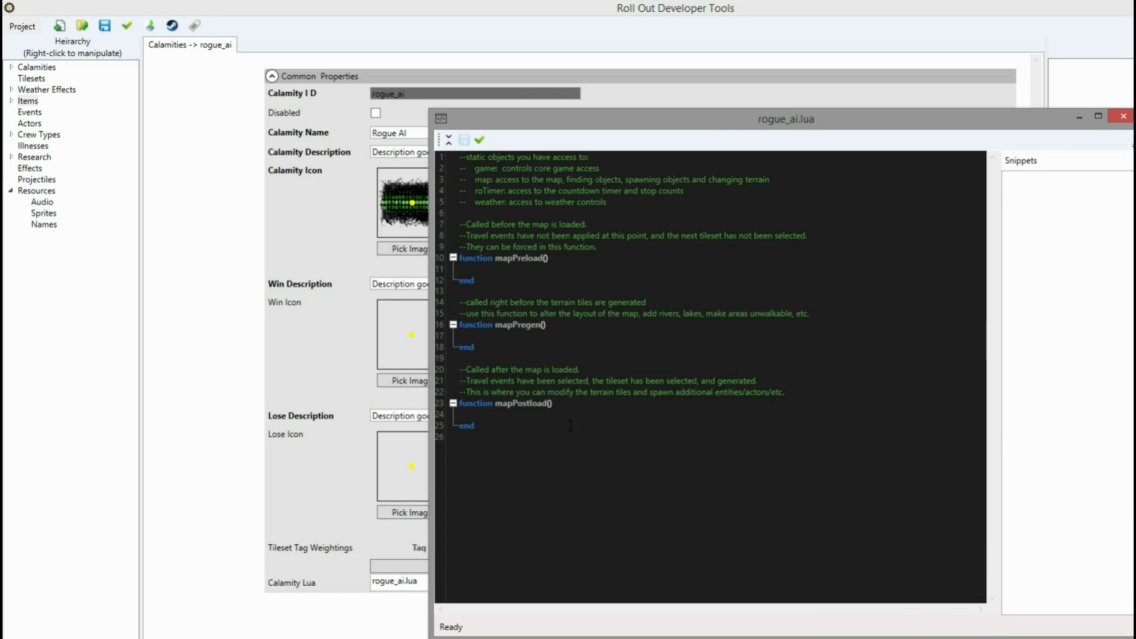